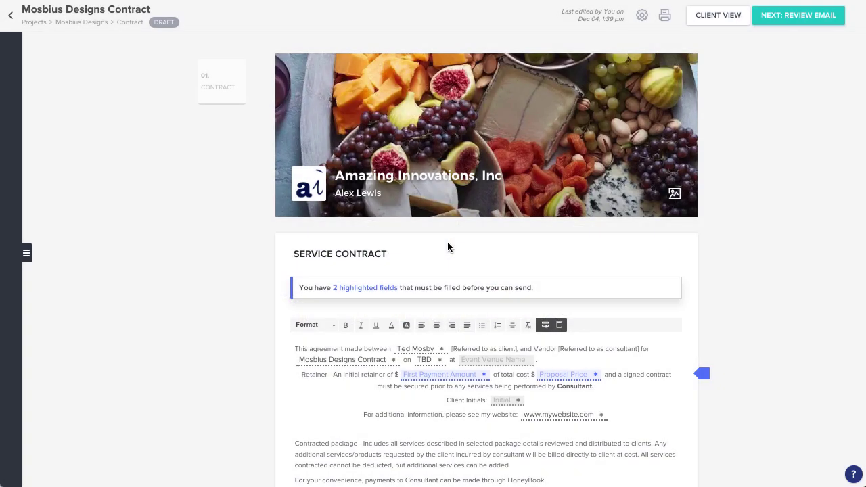
scroll(447, 247, down, 5)
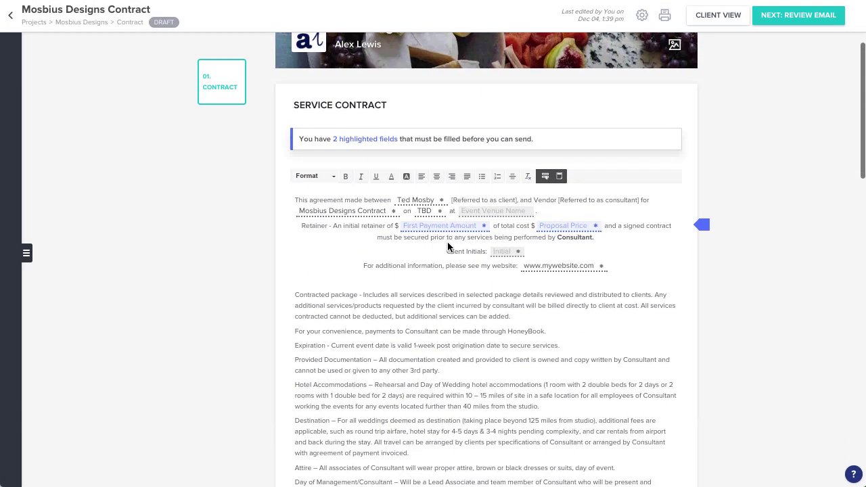
scroll(447, 247, down, 5)
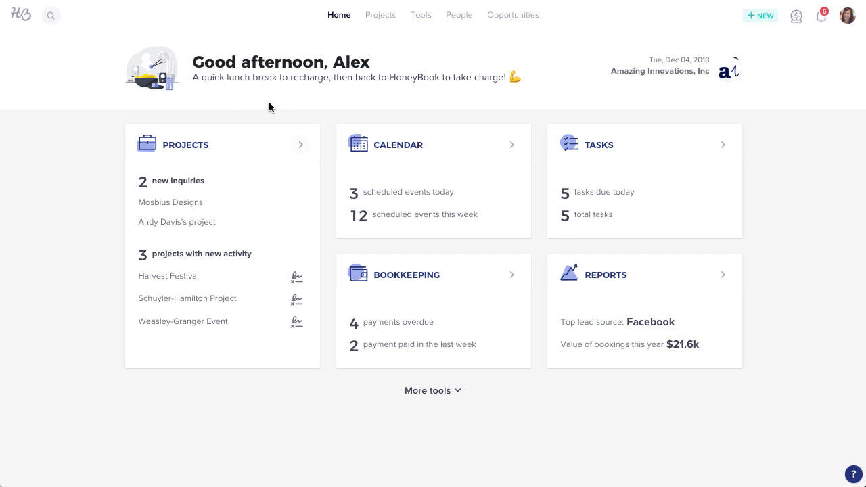
Open the saved contract templates
mouse_move(421, 20)
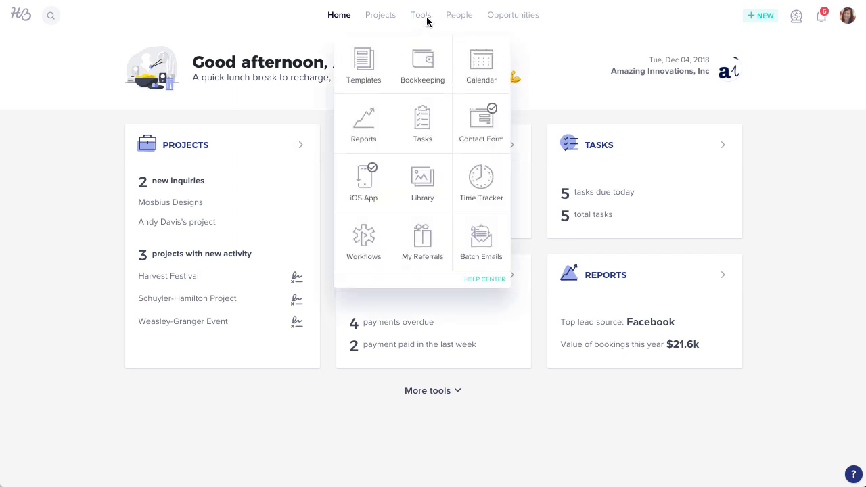
click(379, 91)
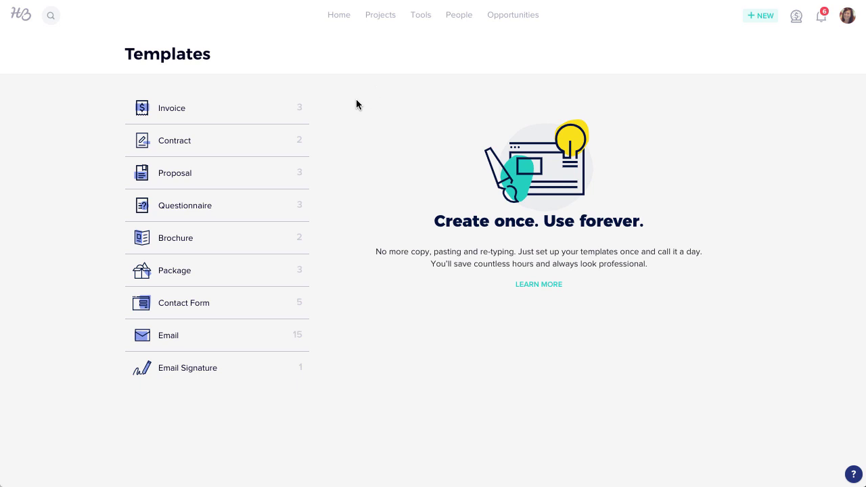
click(269, 148)
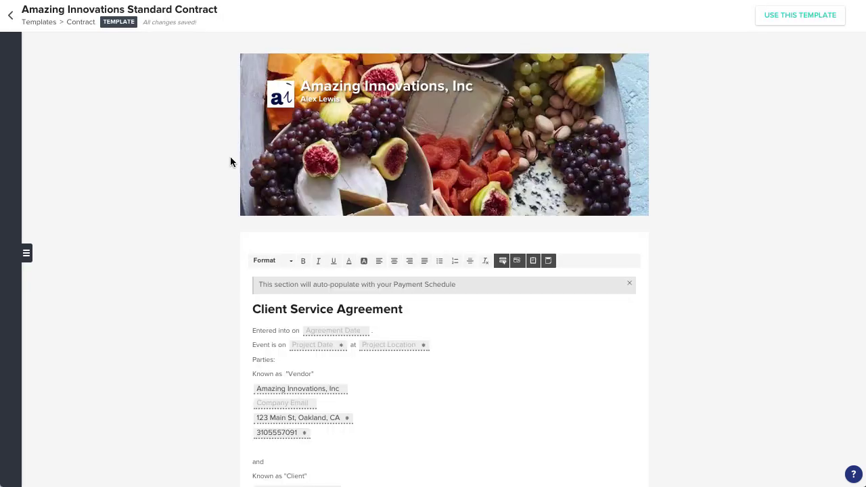
Add a new contract template and name it "Corporate Event Contract"
click(27, 253)
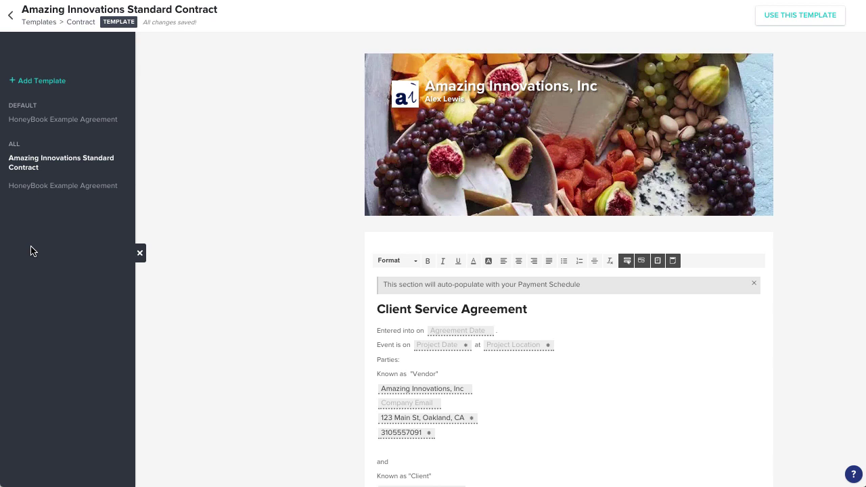
click(107, 87)
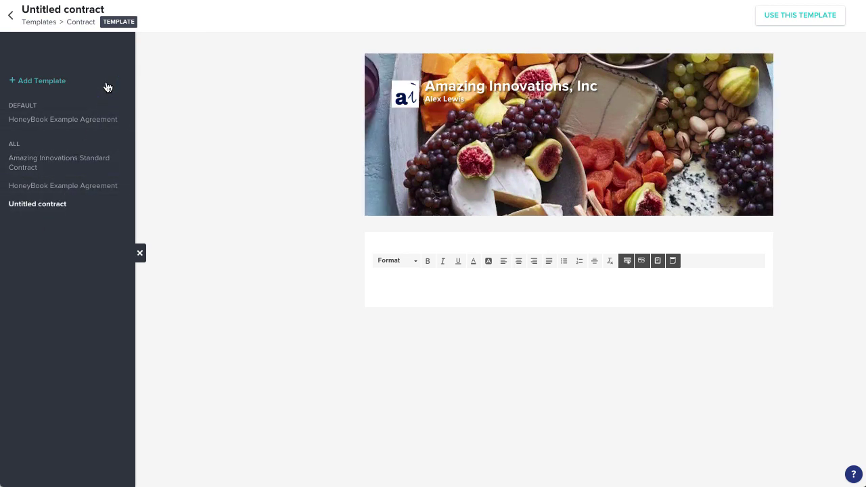
double_click(42, 9)
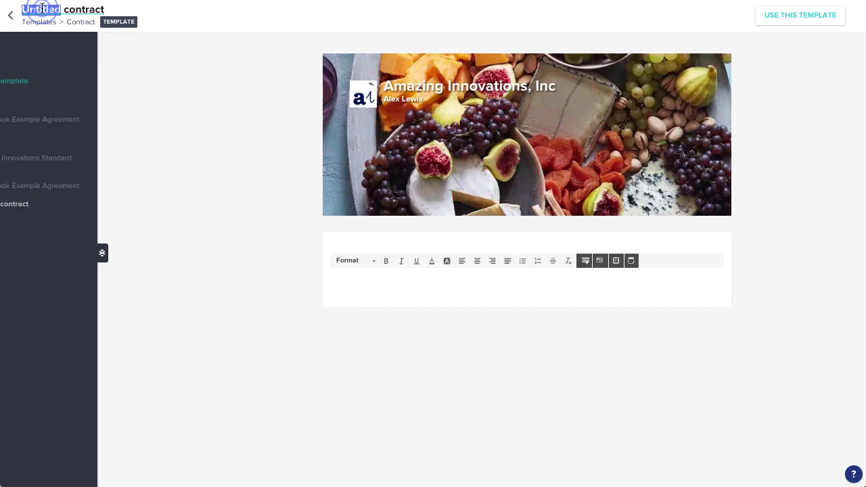
text(Corporate Event Contract)
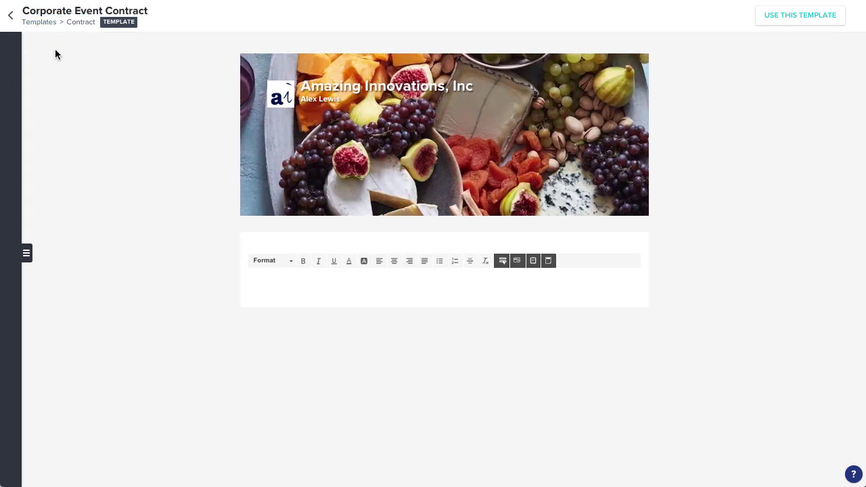
mouse_move(306, 136)
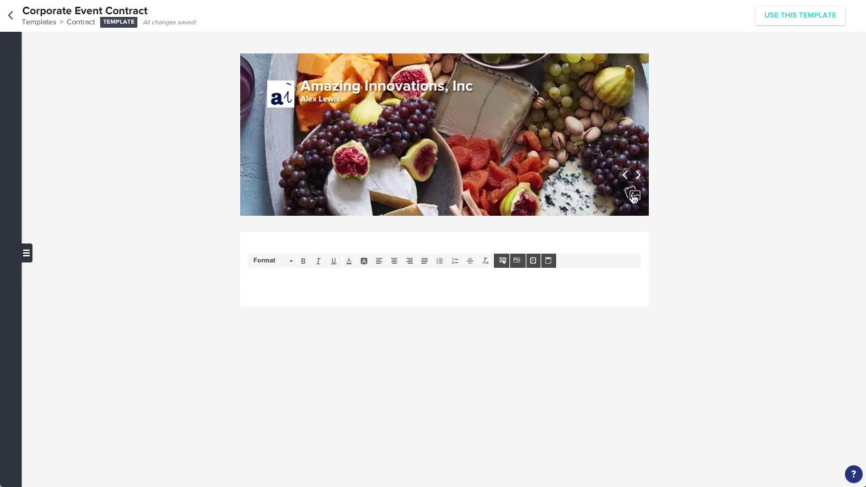
mouse_move(280, 106)
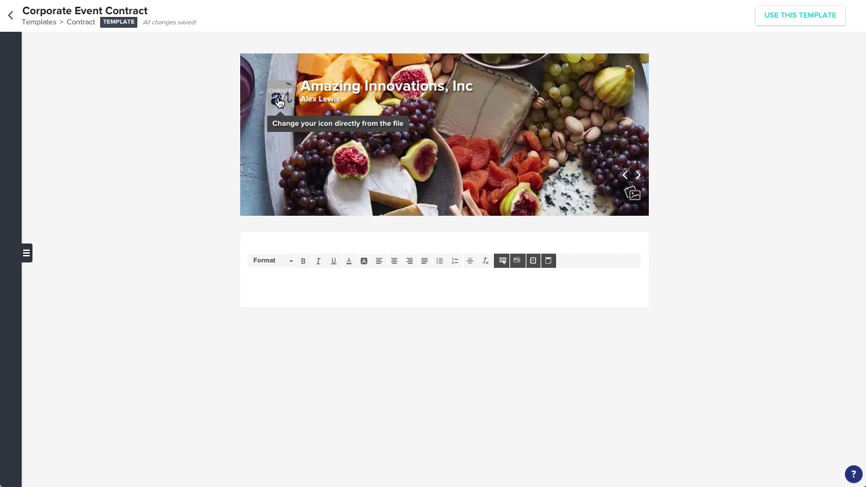
Enter "New contract!" in the template body and replace it with the contract text from the clipboard
click(290, 277)
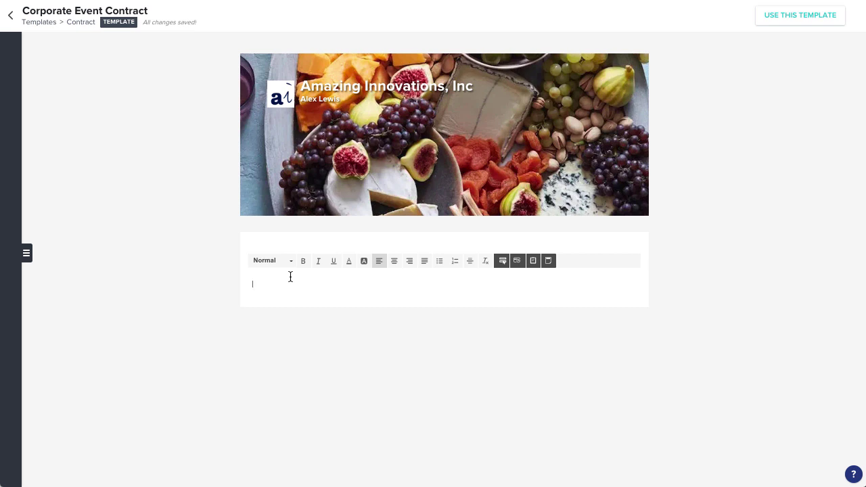
text(New contract!)
drag(298, 283, 250, 282)
right_click(257, 285)
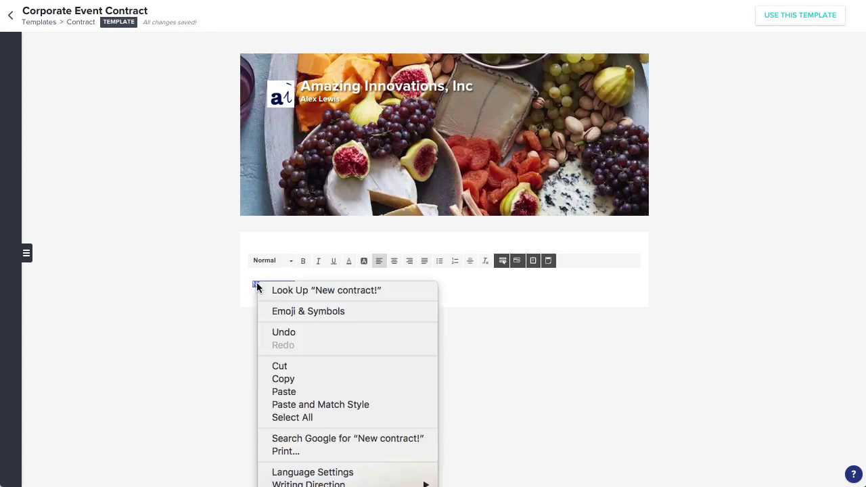
click(304, 390)
scroll(219, 346, up, 12)
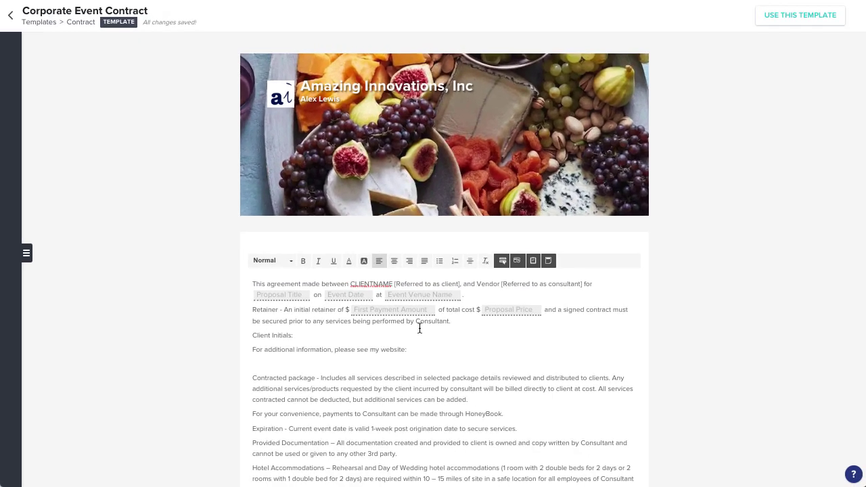
Bold "Consultant." in the retainer paragraph and centre the lines from the retainer through the website line
double_click(434, 321)
click(303, 261)
drag(414, 353, 253, 309)
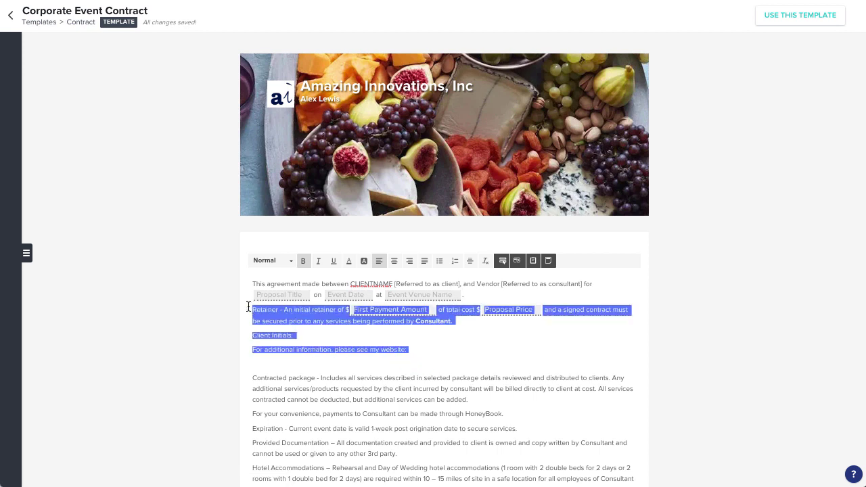
click(394, 261)
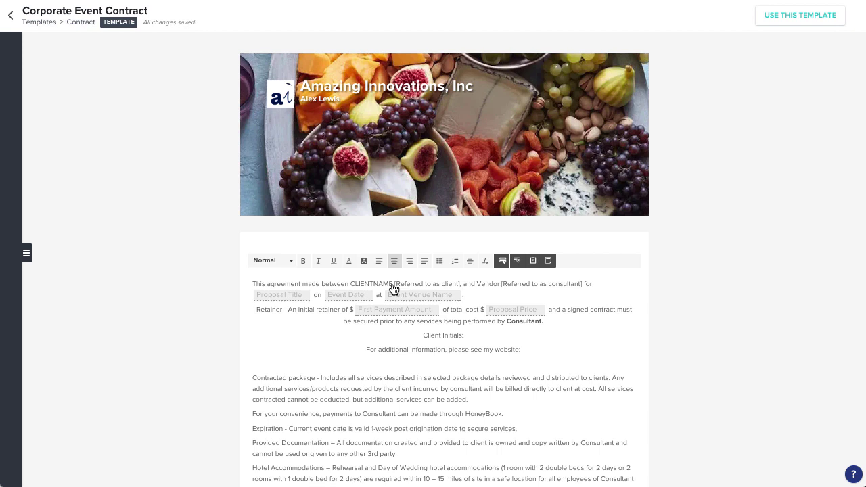
Replace the CLIENTNAME placeholder in the opening sentence with a new blank smart field
double_click(389, 284)
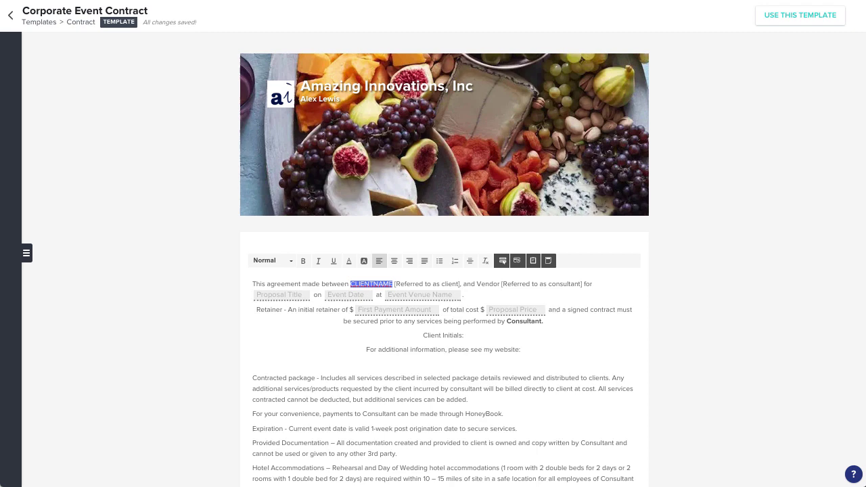
key(BackSpace)
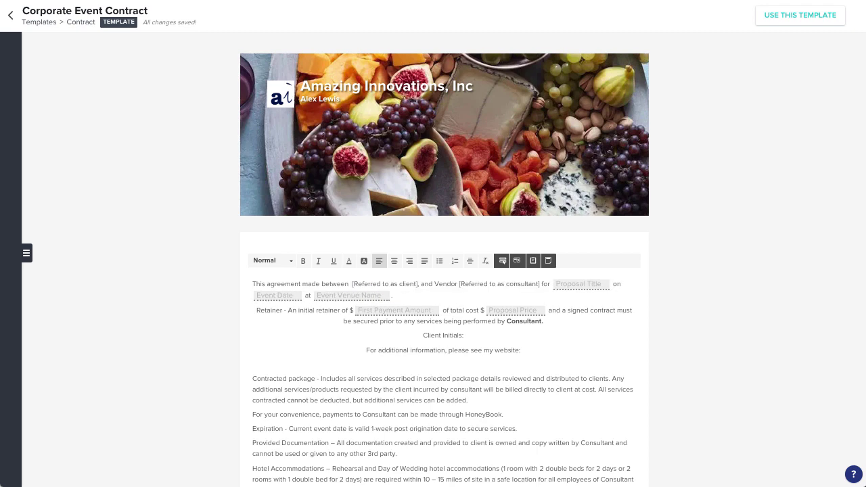
click(504, 262)
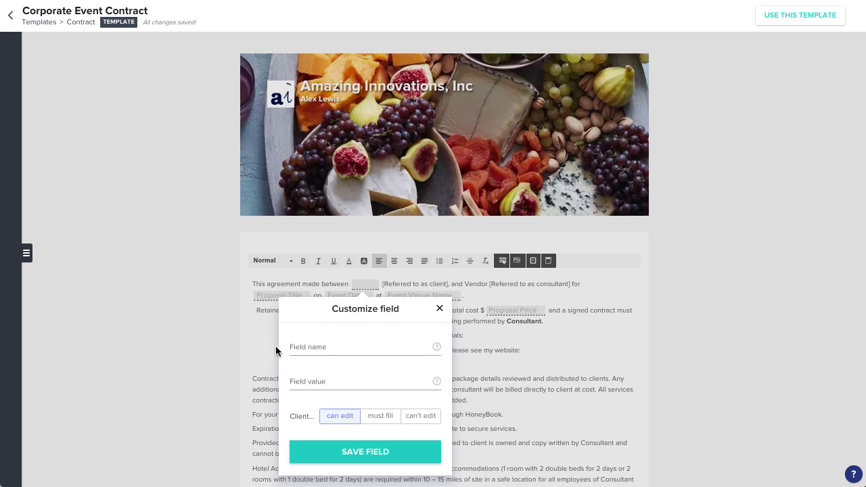
scroll(272, 346, down, 3)
scroll(273, 347, down, 5)
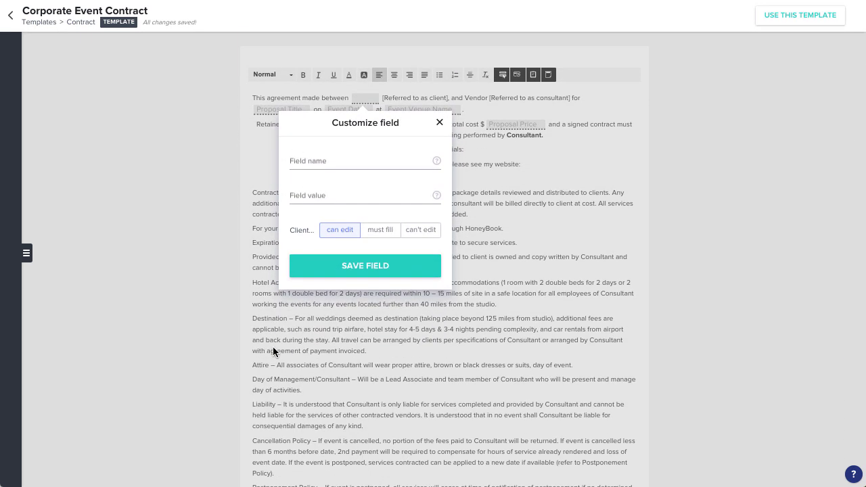
Set the new field in the opening sentence to pull First Client Full Name and save it
click(353, 162)
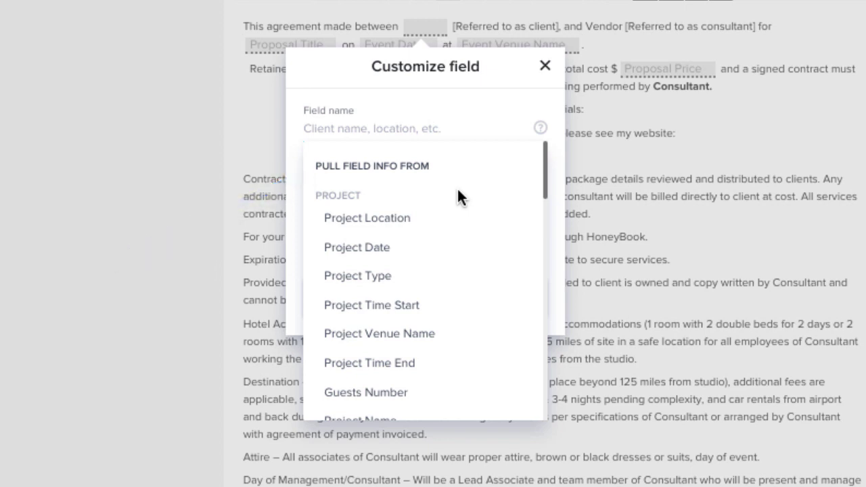
scroll(458, 196, down, 5)
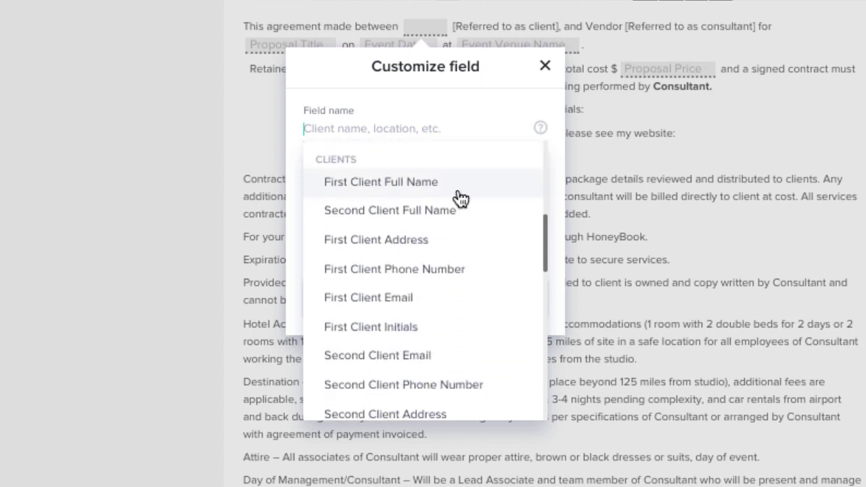
scroll(461, 199, down, 6)
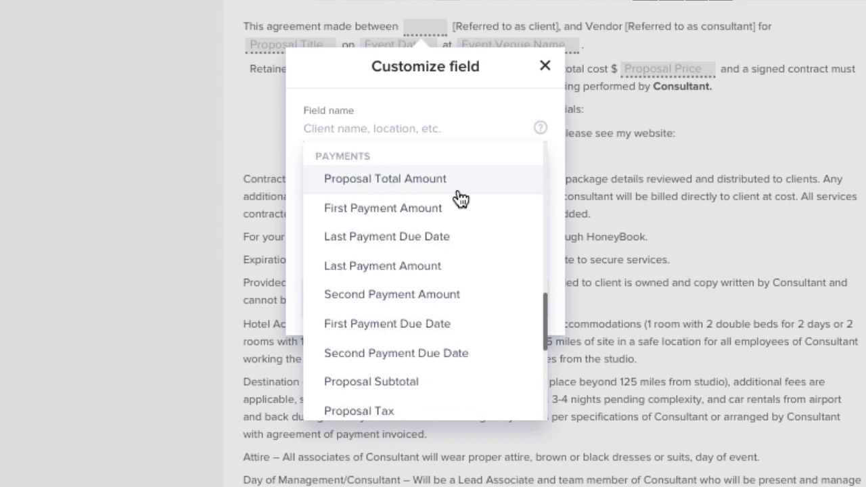
scroll(460, 198, down, 5)
scroll(460, 199, down, 1)
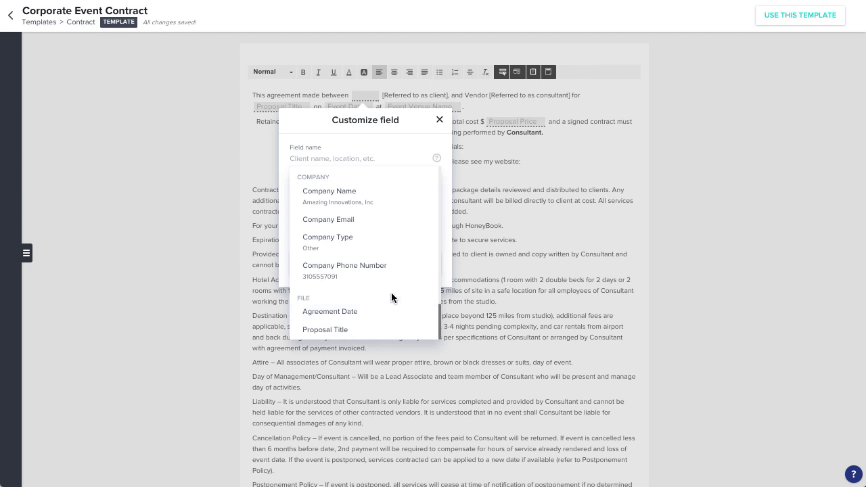
scroll(391, 296, up, 5)
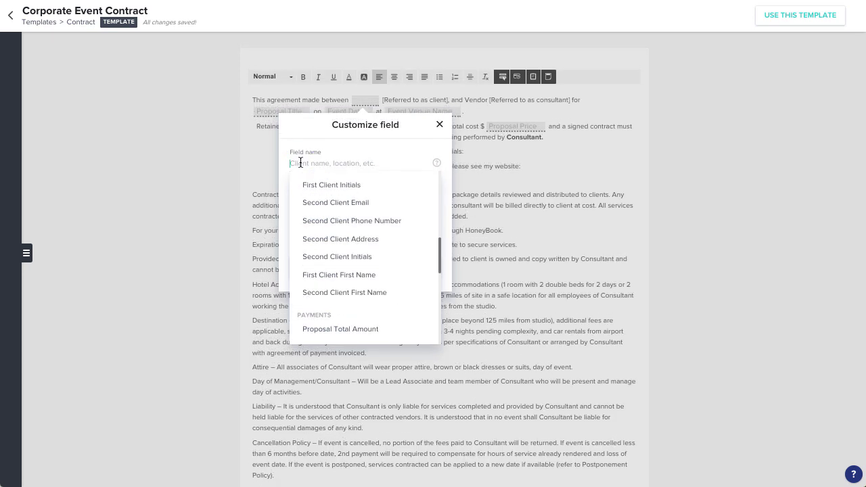
scroll(330, 190, up, 4)
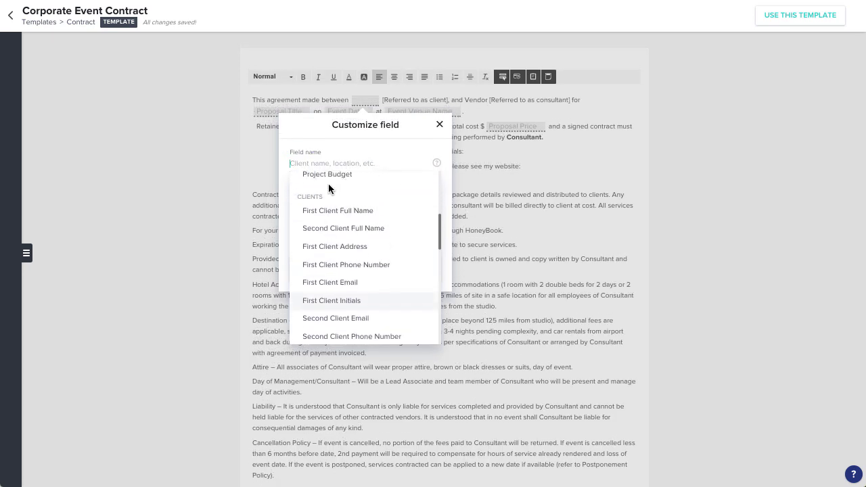
click(342, 212)
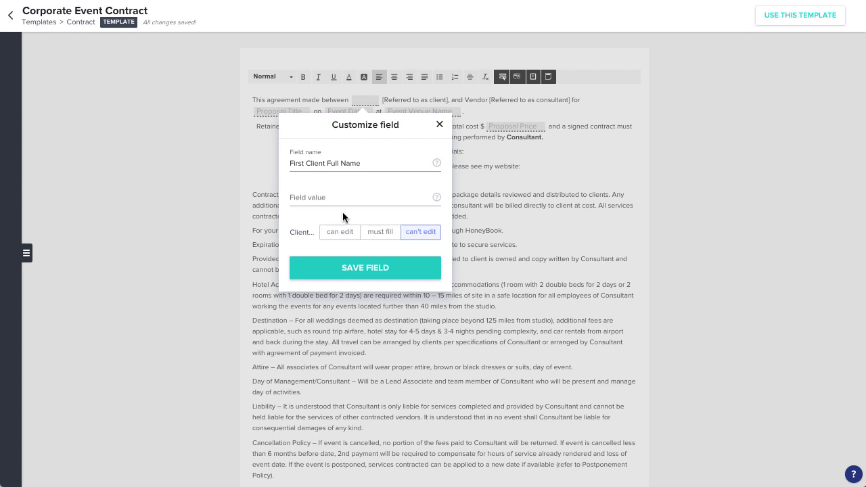
click(343, 268)
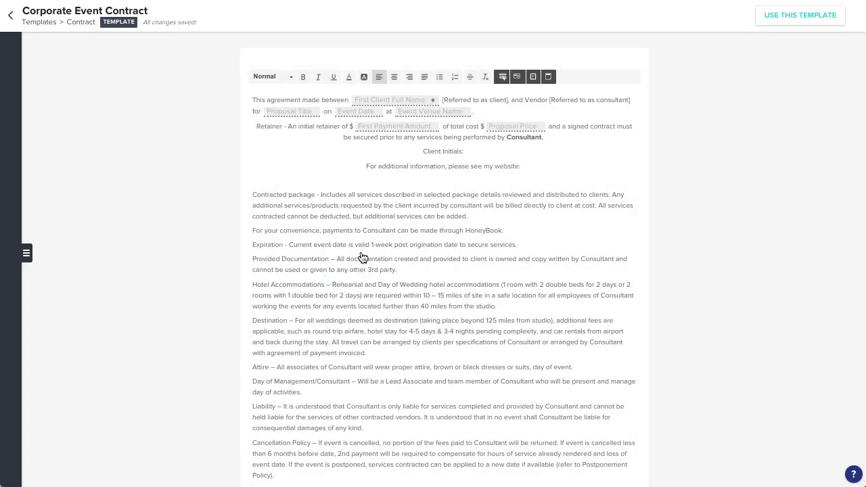
Insert a custom field named "Initial" after "Client Initials:", set it as must fill for the client, and save it
click(480, 152)
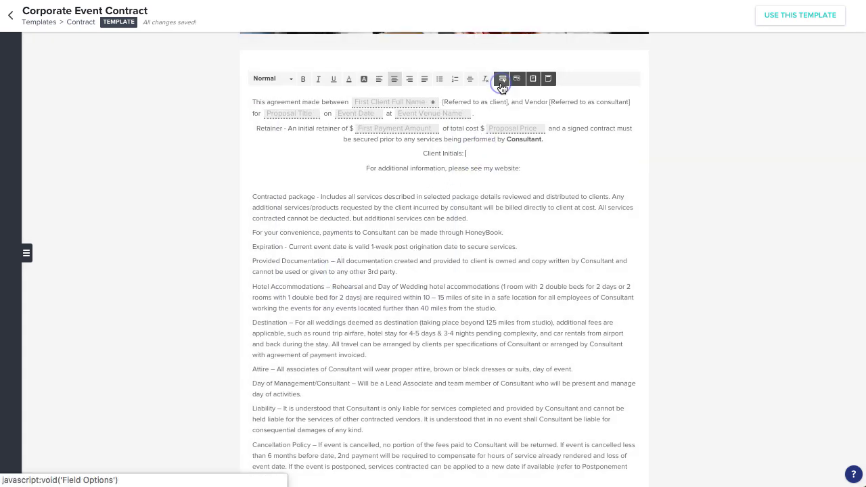
click(502, 77)
click(429, 218)
text(Initial)
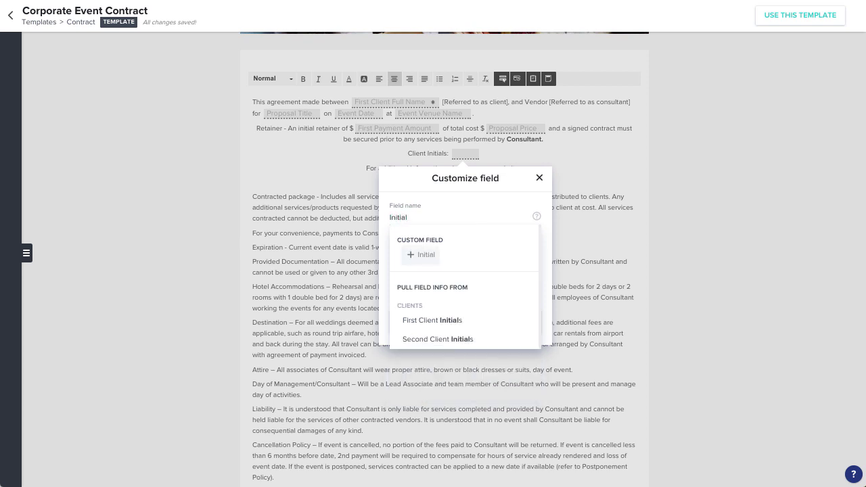
click(426, 255)
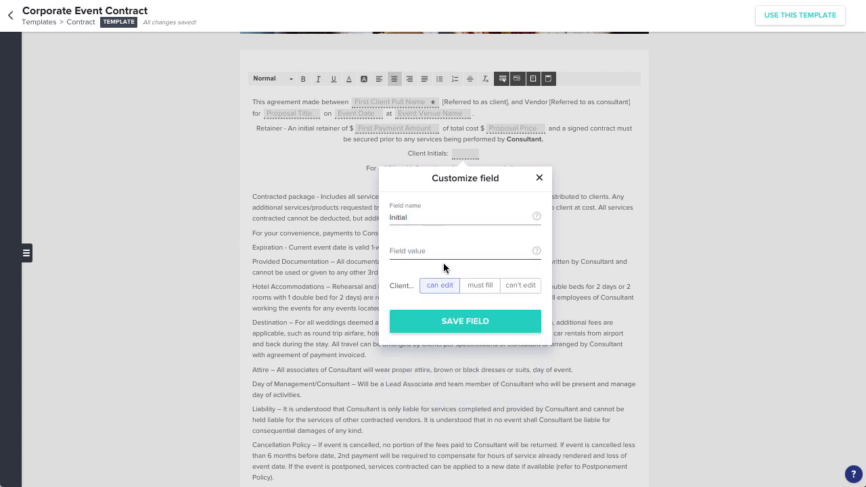
click(466, 290)
click(467, 321)
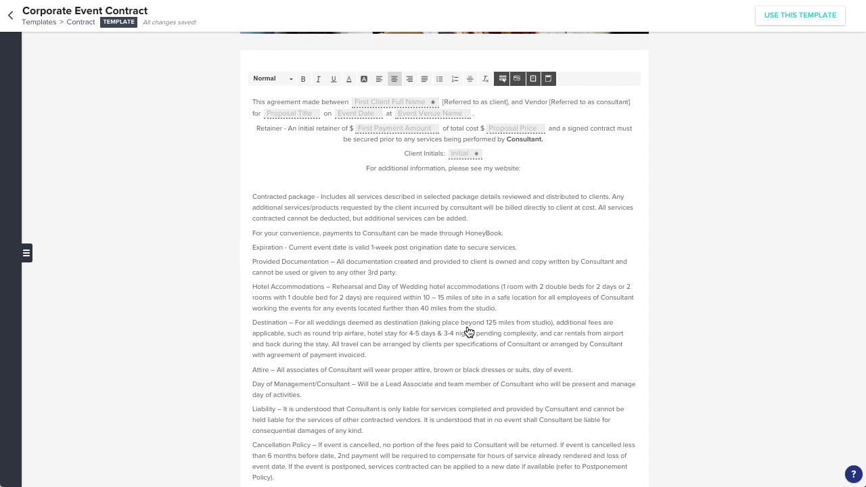
click(532, 168)
click(501, 79)
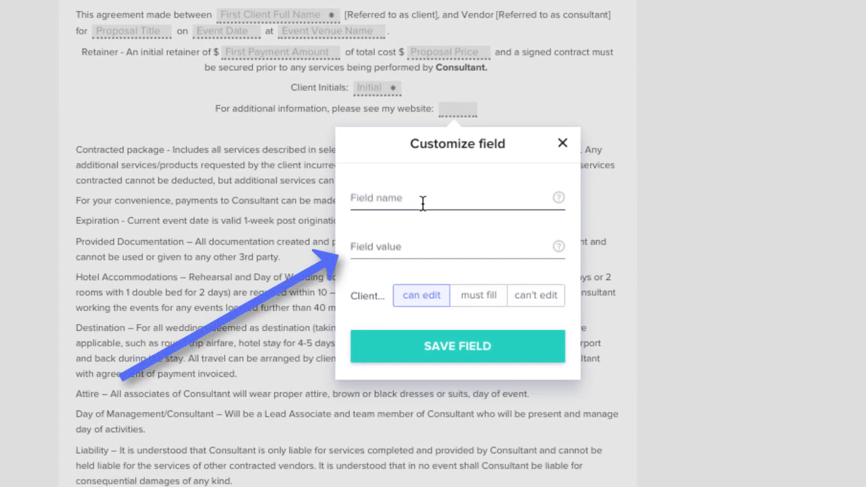
click(422, 203)
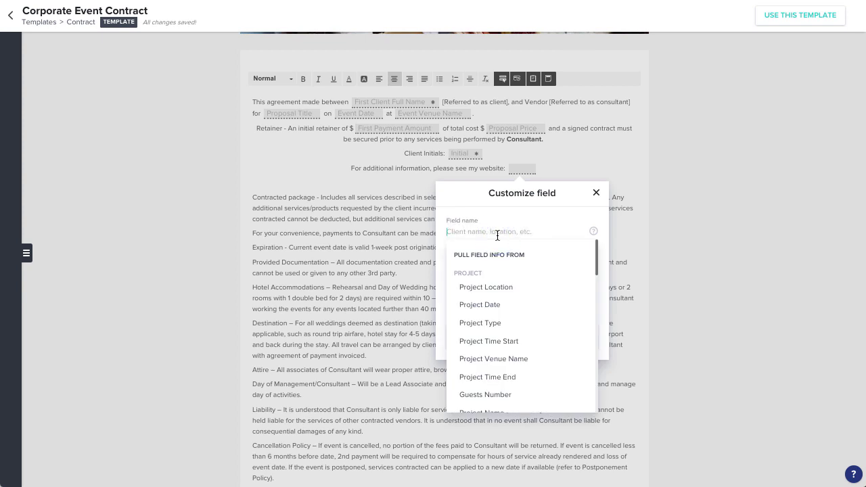
text(Company Website)
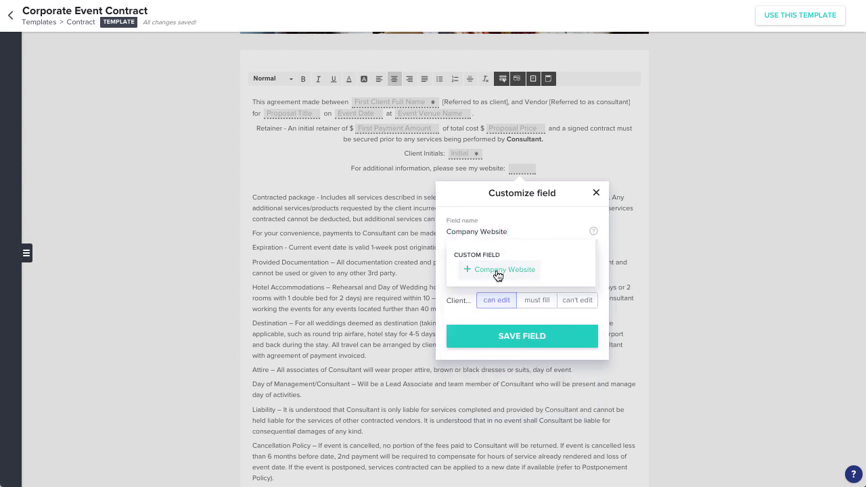
click(498, 273)
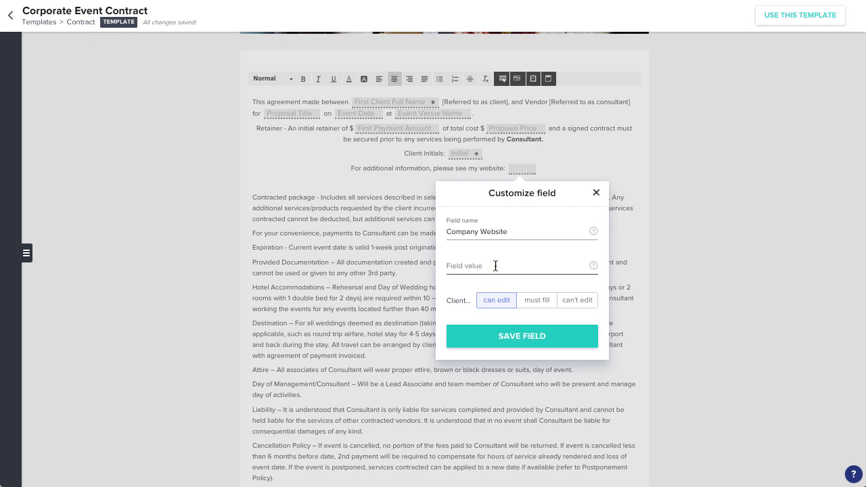
click(496, 270)
text(www.mywebsite.com)
click(563, 303)
click(568, 336)
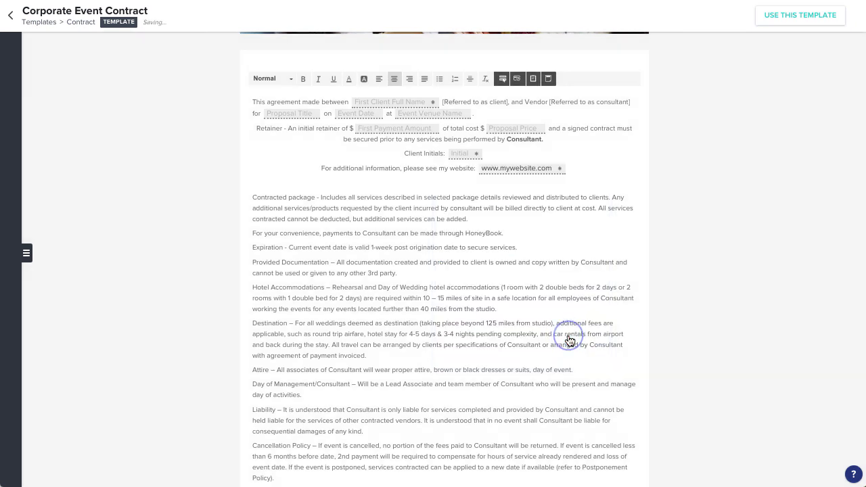
Set the First Client Full Name field in the opening sentence to can't edit for the client and save it
click(377, 104)
click(372, 238)
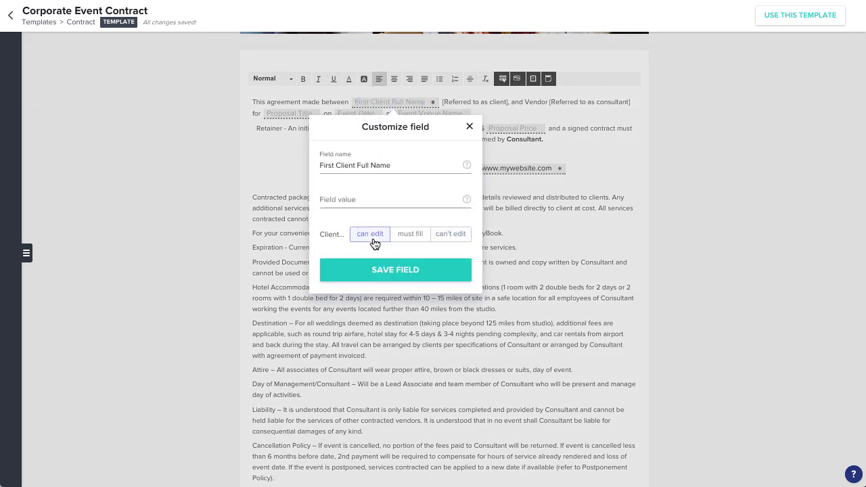
click(412, 243)
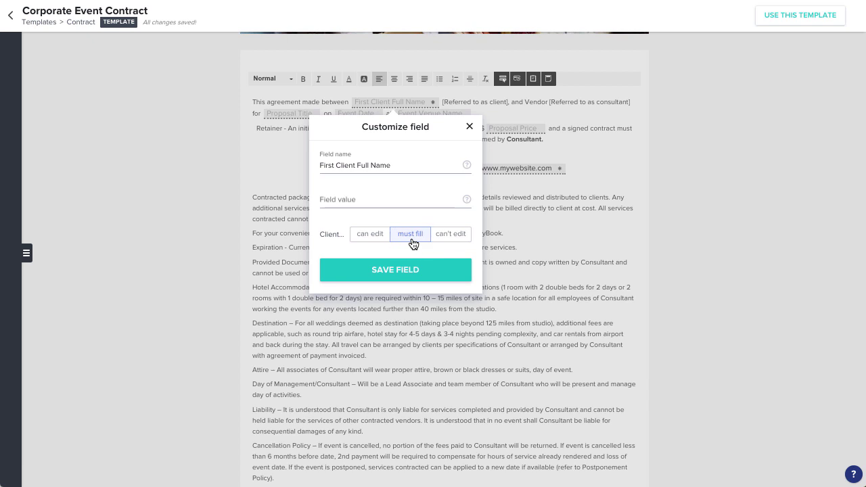
click(447, 243)
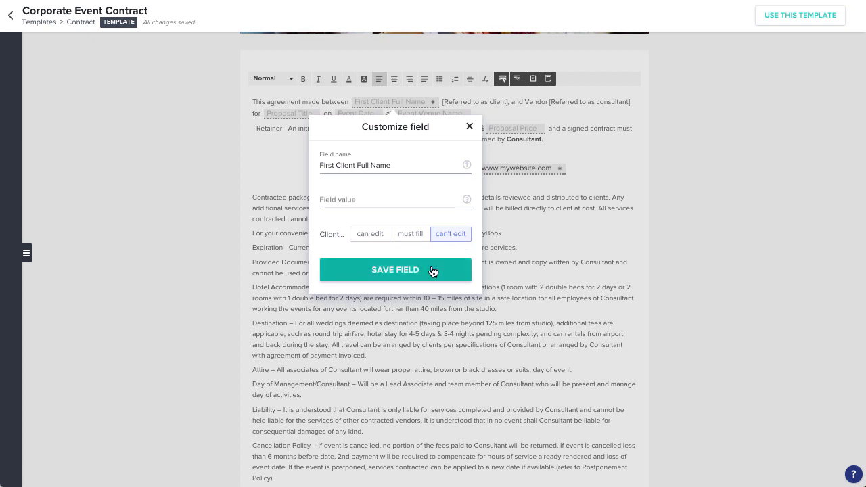
click(433, 270)
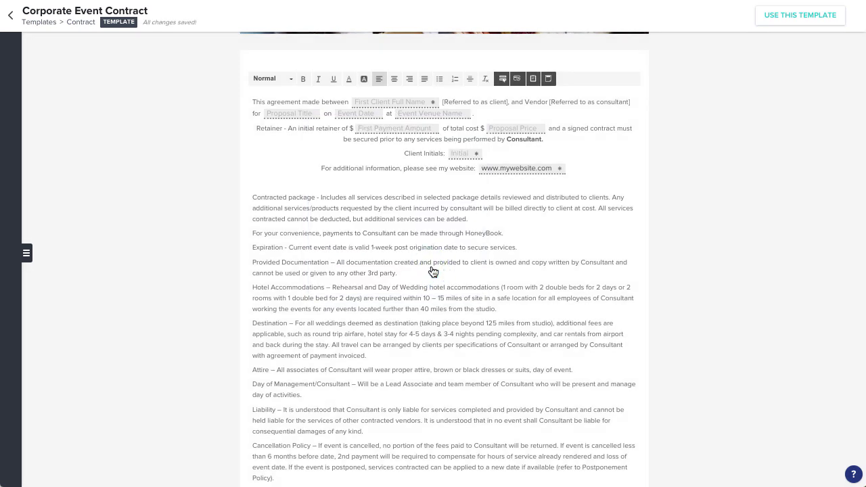
Replace the PAYMENT SCHEDULE and SERVICES placeholder lines with the auto-populating Payment Schedule and Services sections
scroll(434, 272, down, 6)
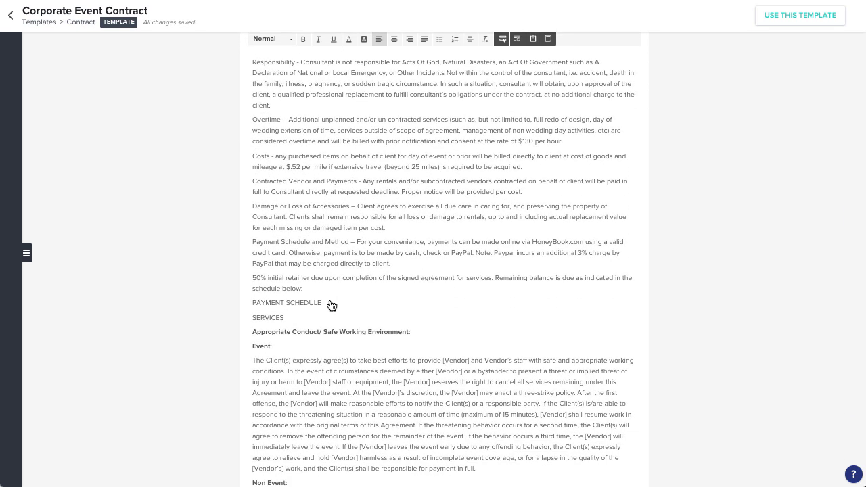
drag(325, 304, 251, 302)
key(BackSpace)
click(515, 42)
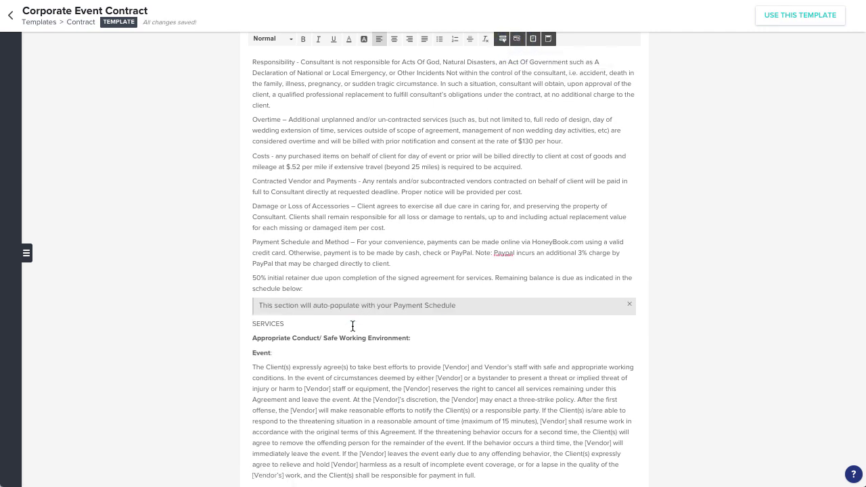
drag(354, 326, 237, 324)
key(BackSpace)
click(534, 43)
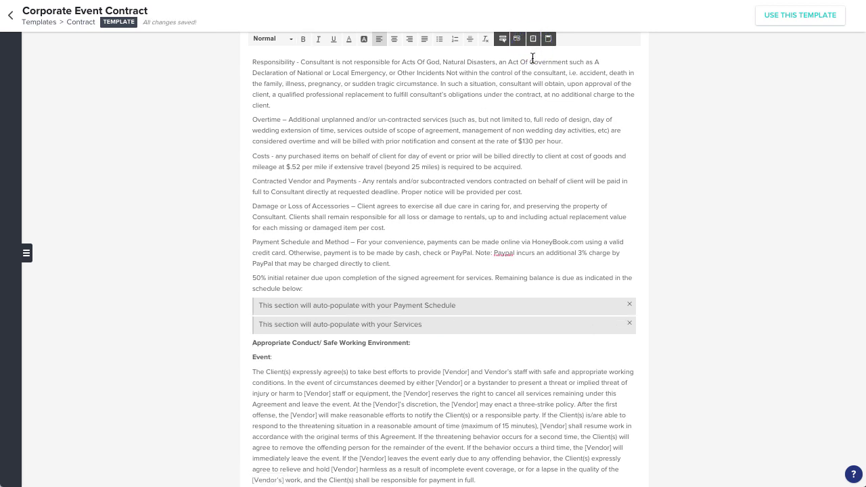
Set the Corporate Event Contract template as the default contract template and collapse the template list
scroll(533, 58, down, 5)
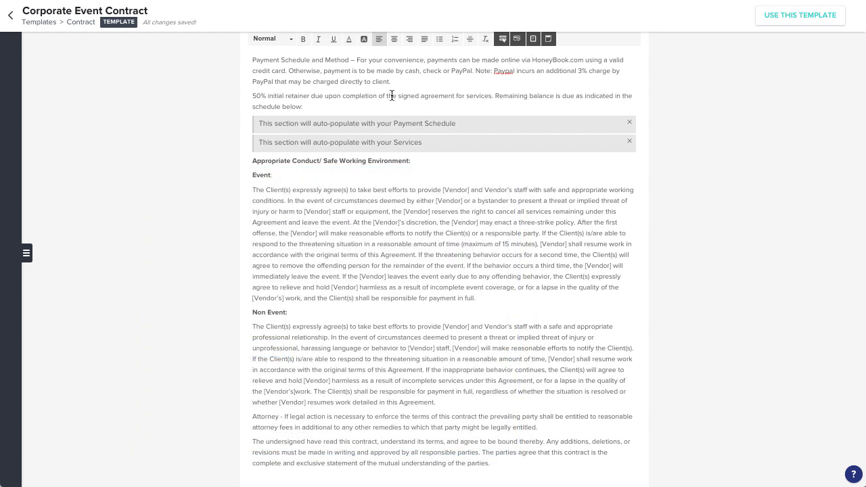
click(25, 255)
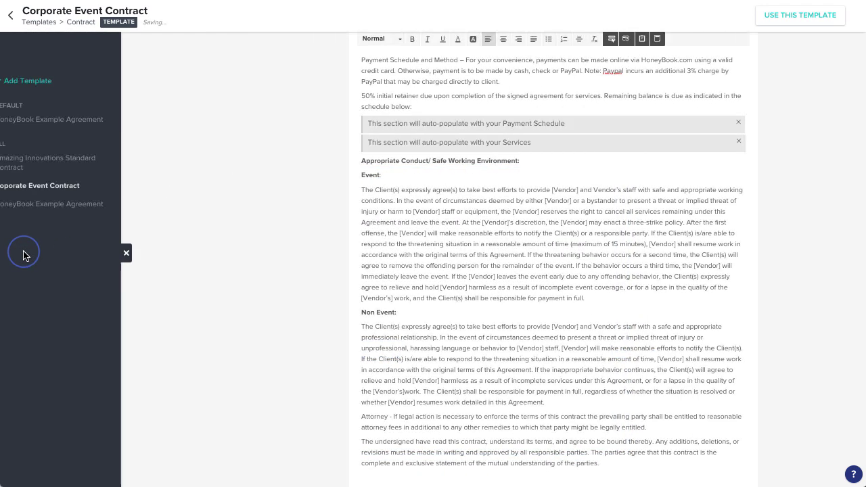
mouse_move(122, 192)
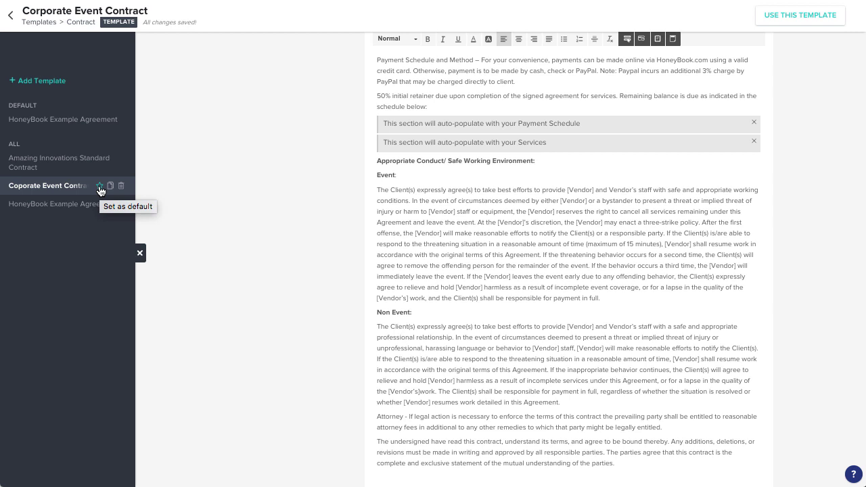
click(99, 187)
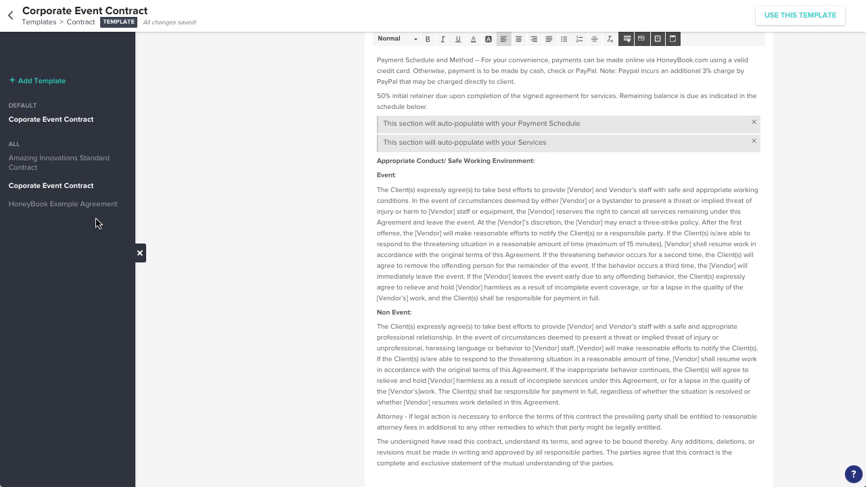
click(140, 253)
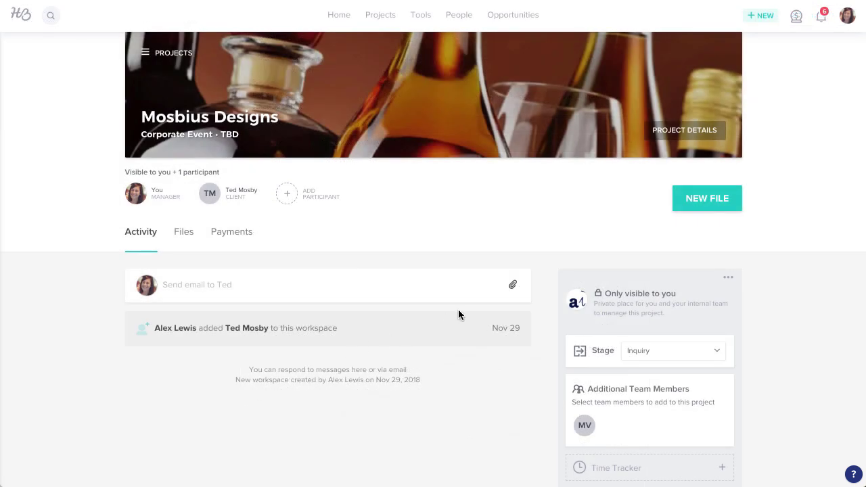
Start creating a new contract file in the Mosbius Designs project
click(708, 211)
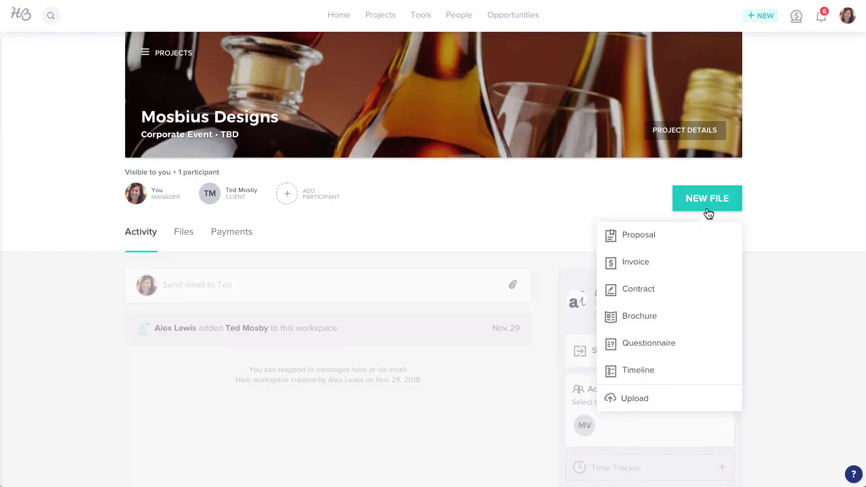
click(709, 295)
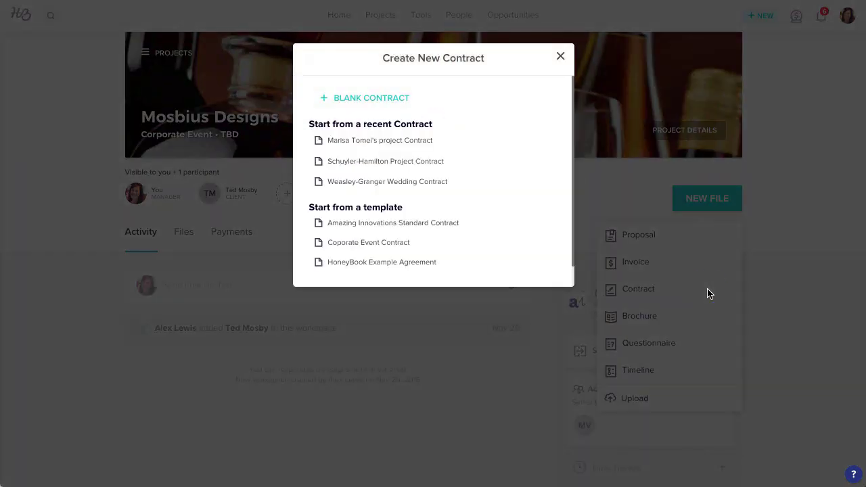